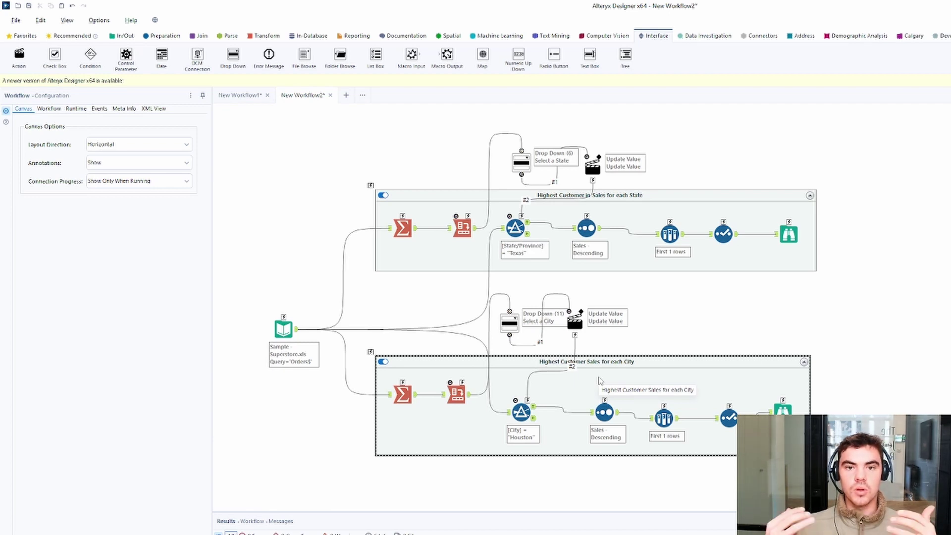
click(564, 321)
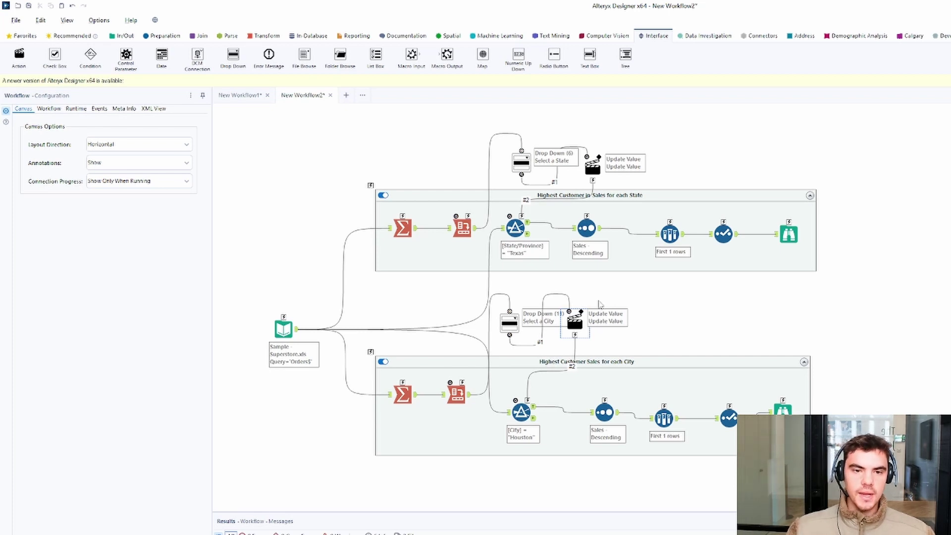
click(532, 275)
click(401, 229)
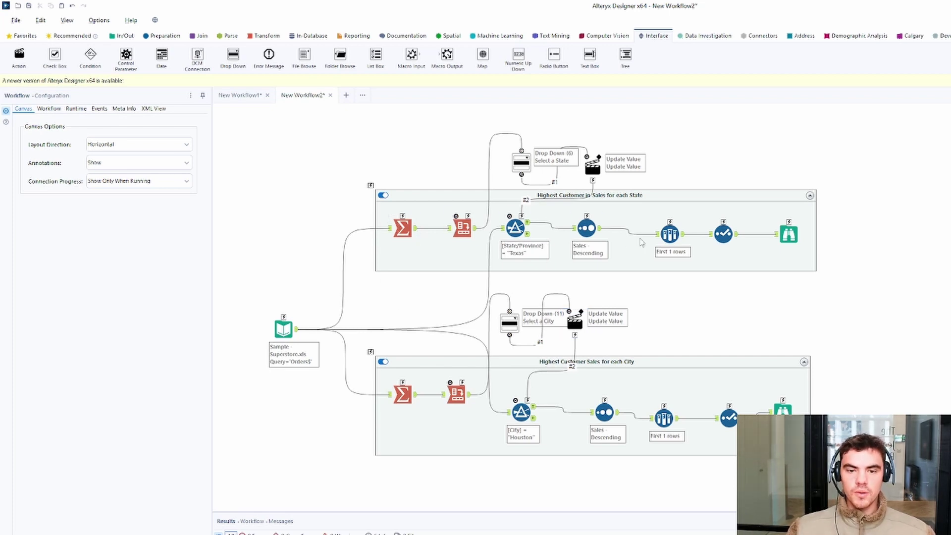
click(490, 258)
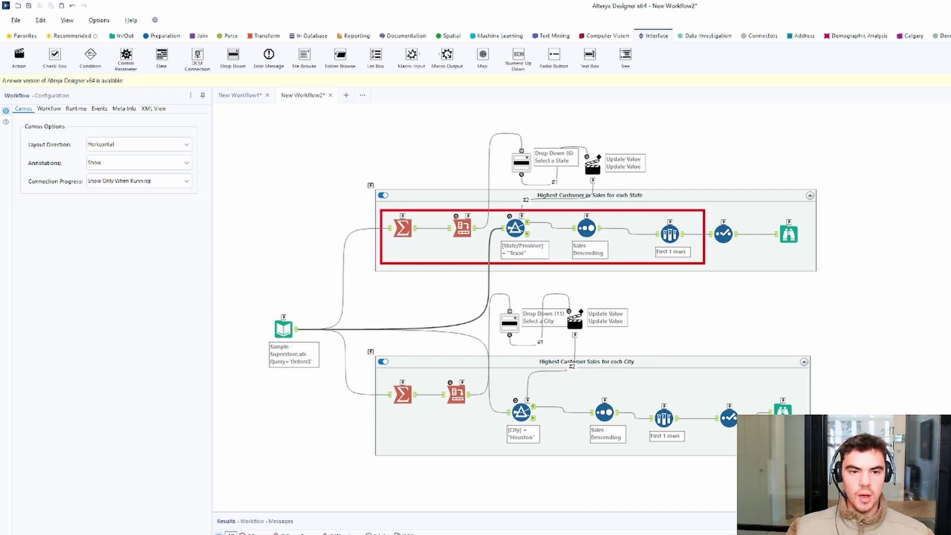
click(733, 258)
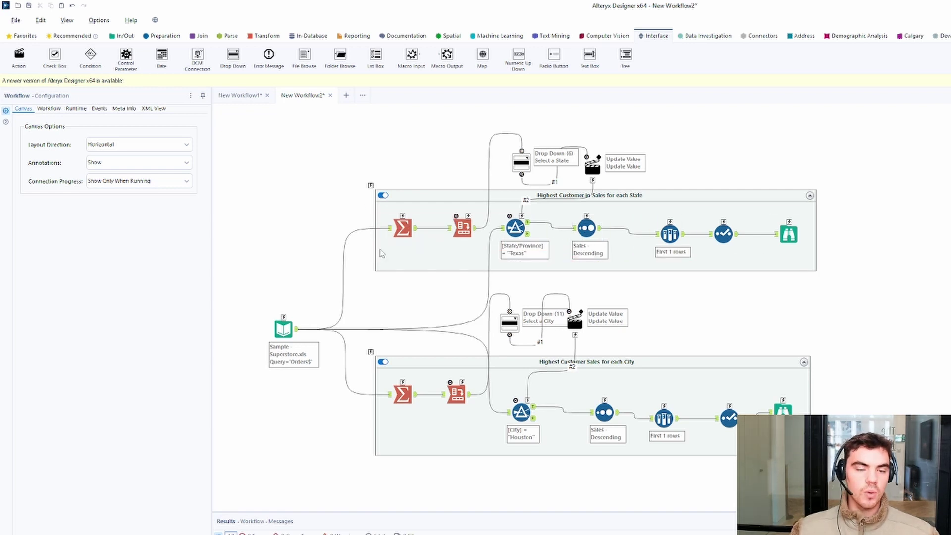
Review the configuration of the Superstore input and of the Summarize, Cross Tab, Filter, Sort and Select tools in the state container.
click(295, 329)
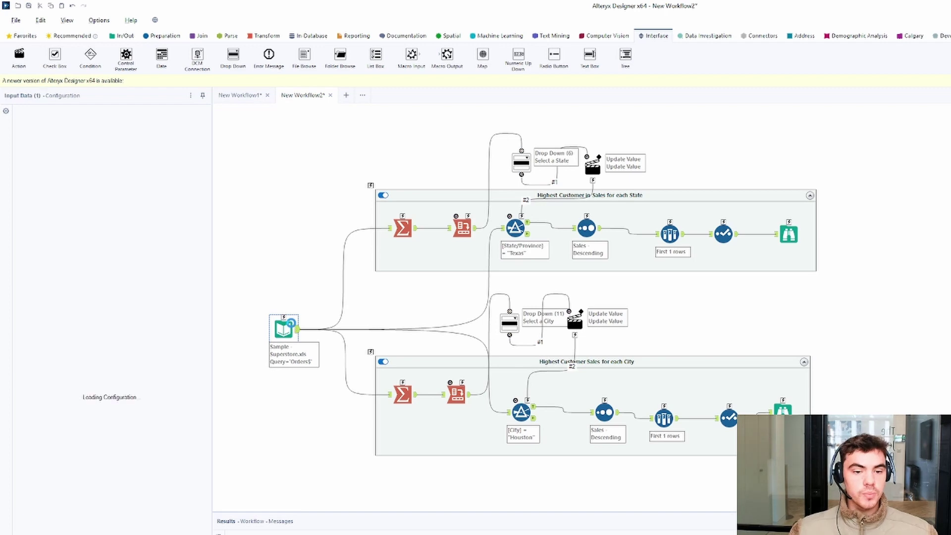
click(404, 234)
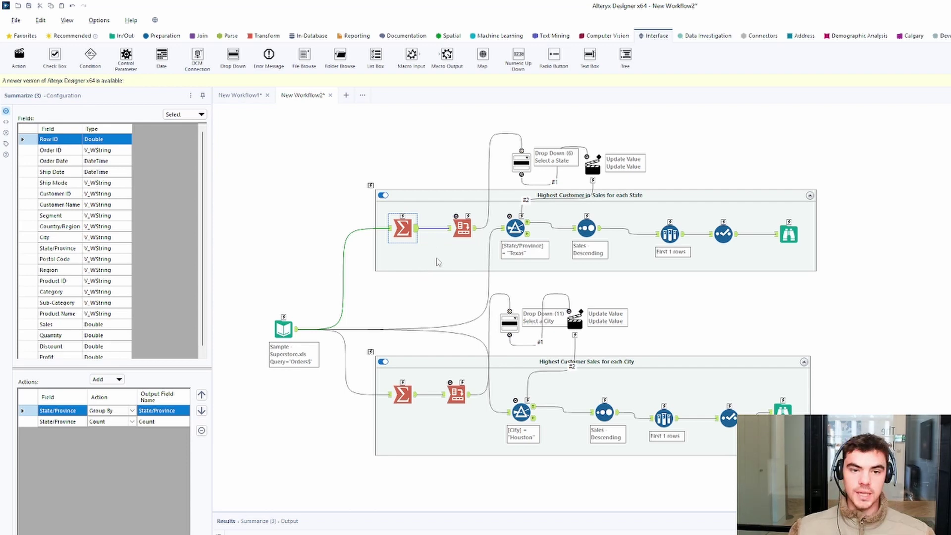
click(464, 229)
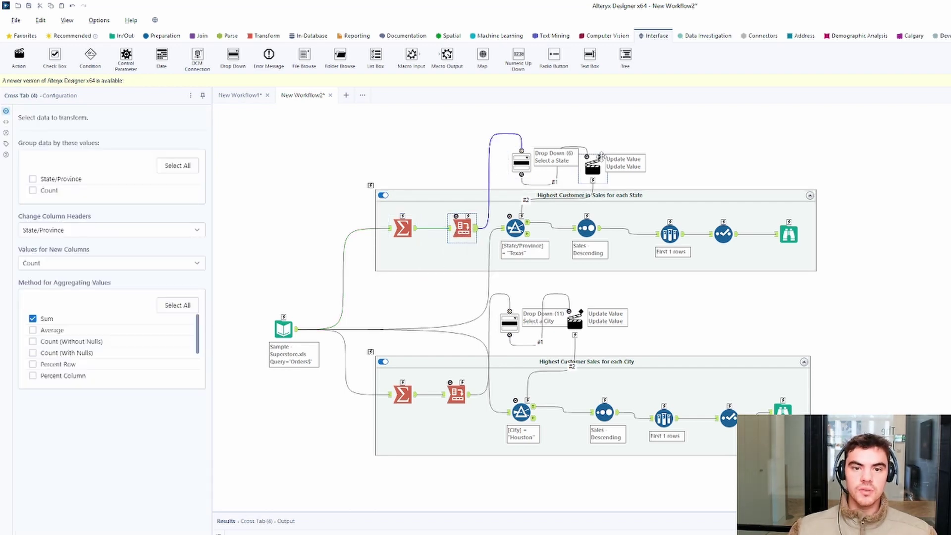
click(515, 229)
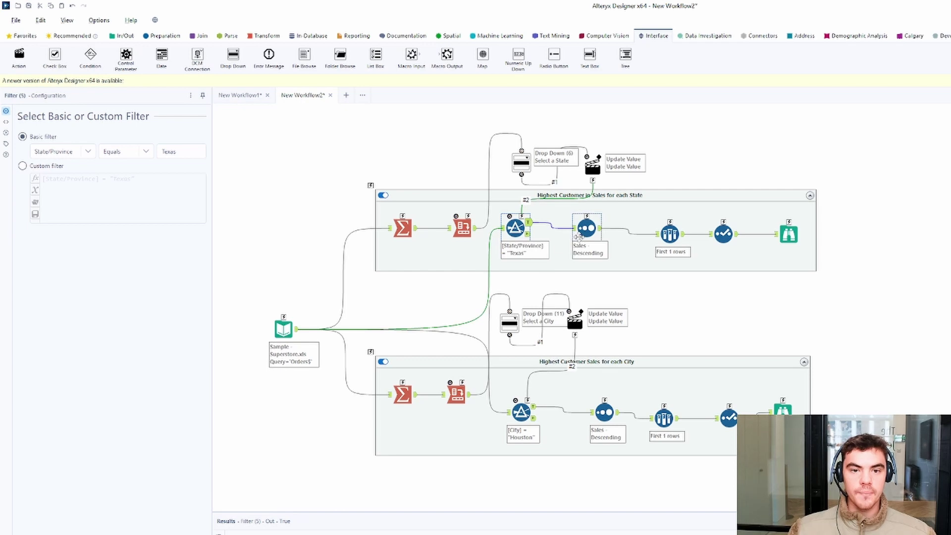
click(594, 231)
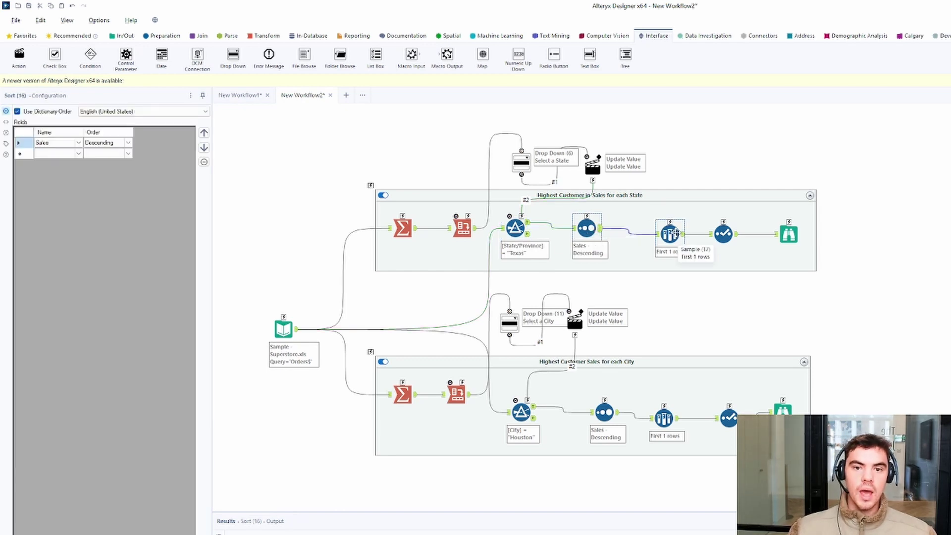
click(723, 234)
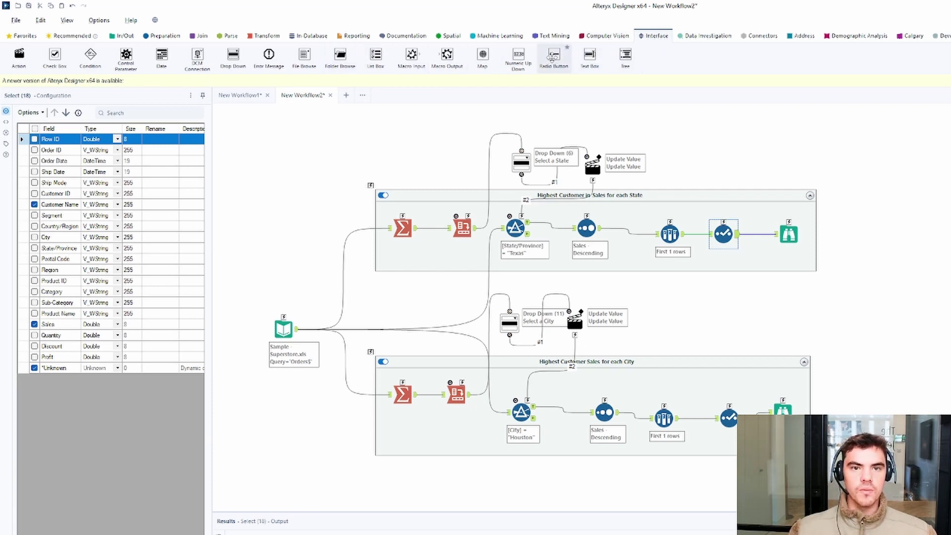
Add a Radio Button above the data input and connect it to the "Highest Customer in Sales for each State" container through an Action tool.
drag(554, 55, 278, 141)
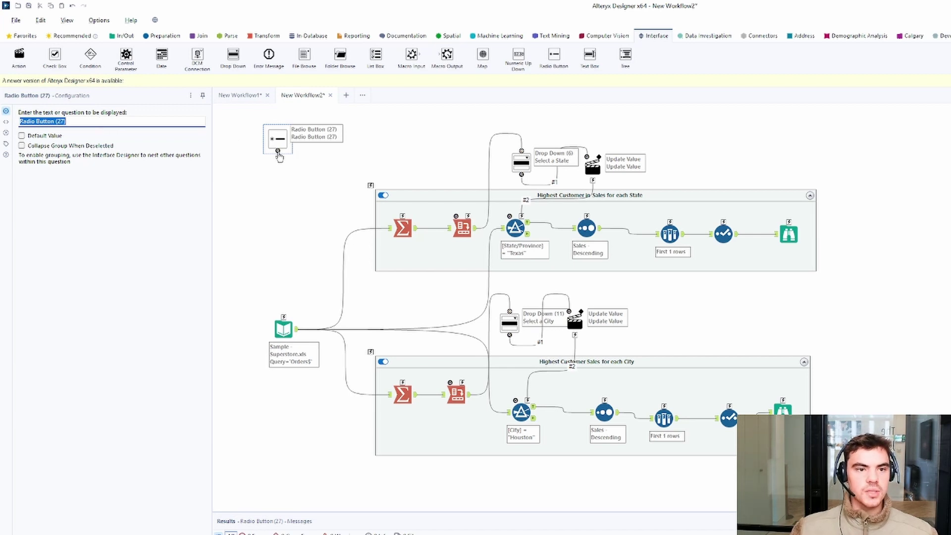
drag(278, 151, 371, 185)
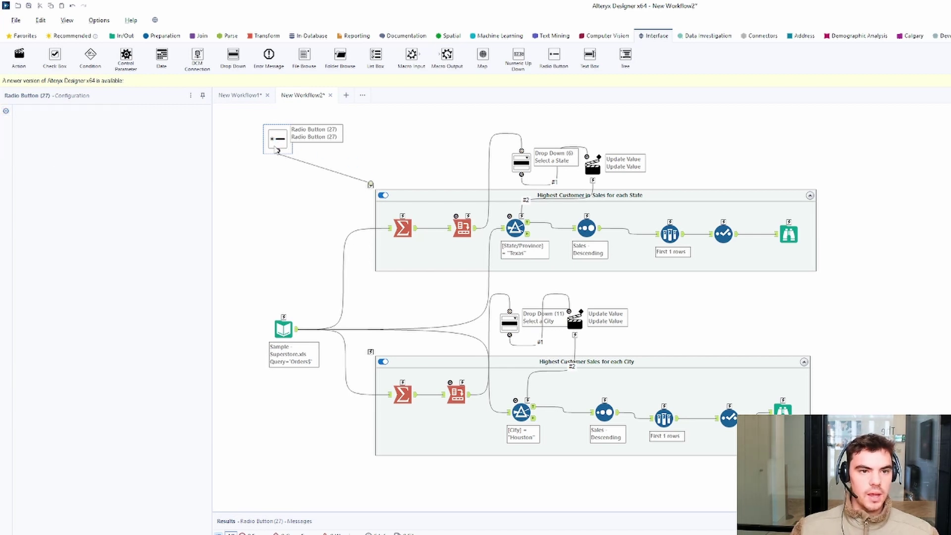
drag(277, 140, 265, 151)
click(334, 170)
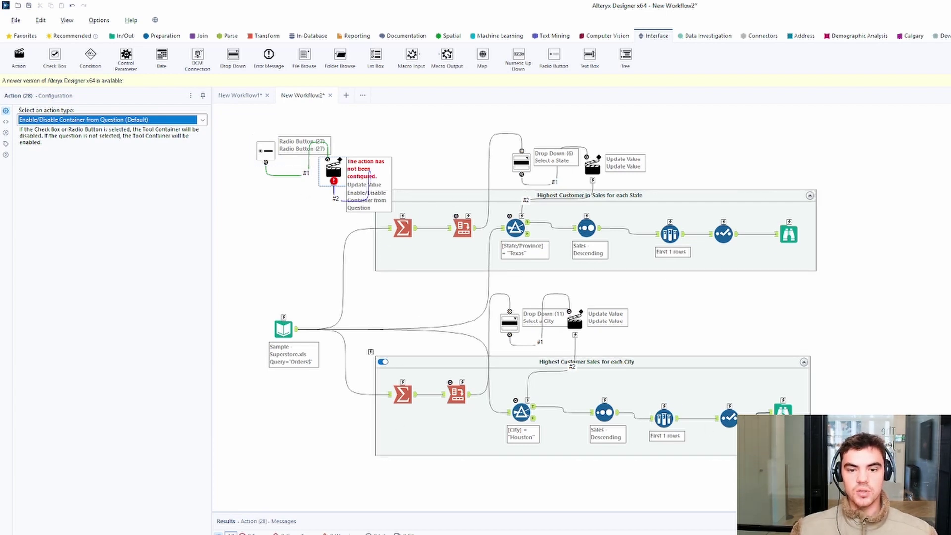
Set the radio button's displayed text to "Highest customer sales for each city" and enable Collapse Group When Deselected.
click(266, 150)
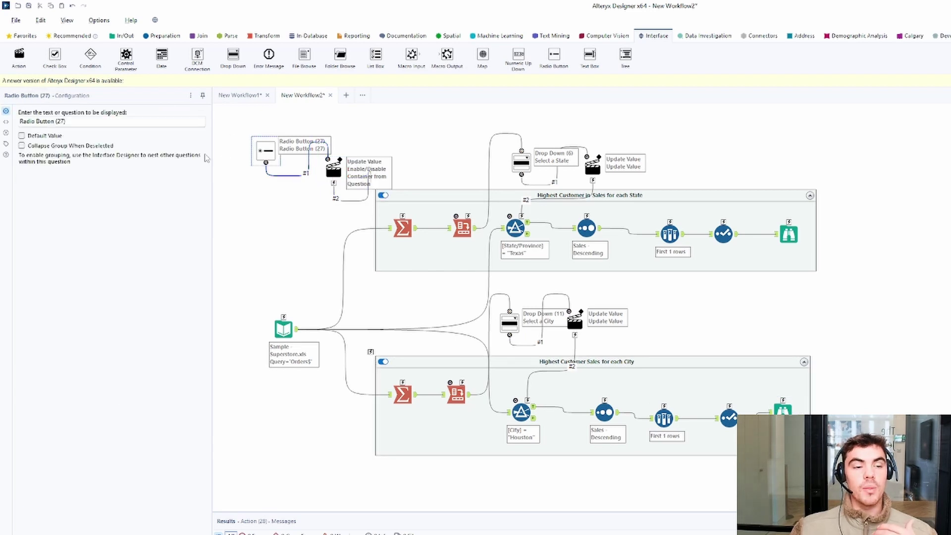
drag(128, 123, 4, 126)
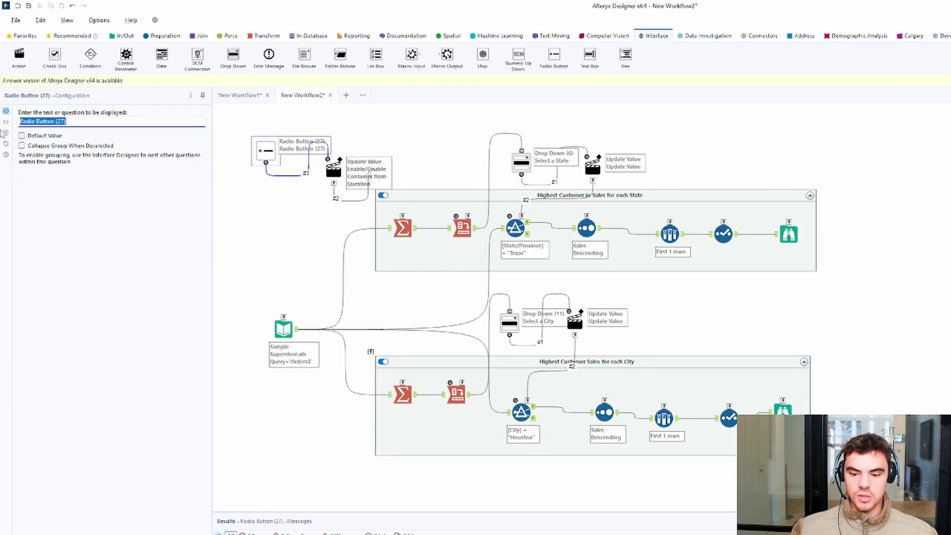
key(BackSpace)
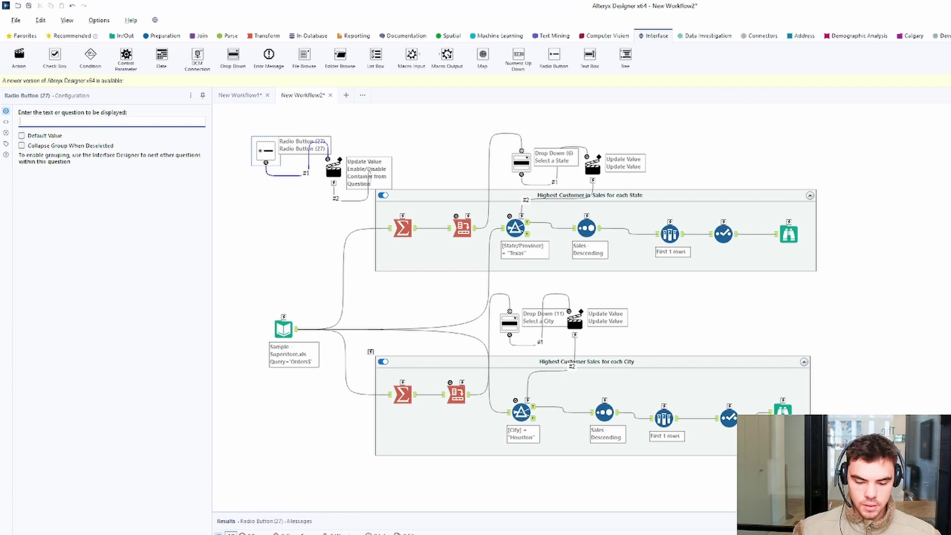
text(Highest customer sales for eac)
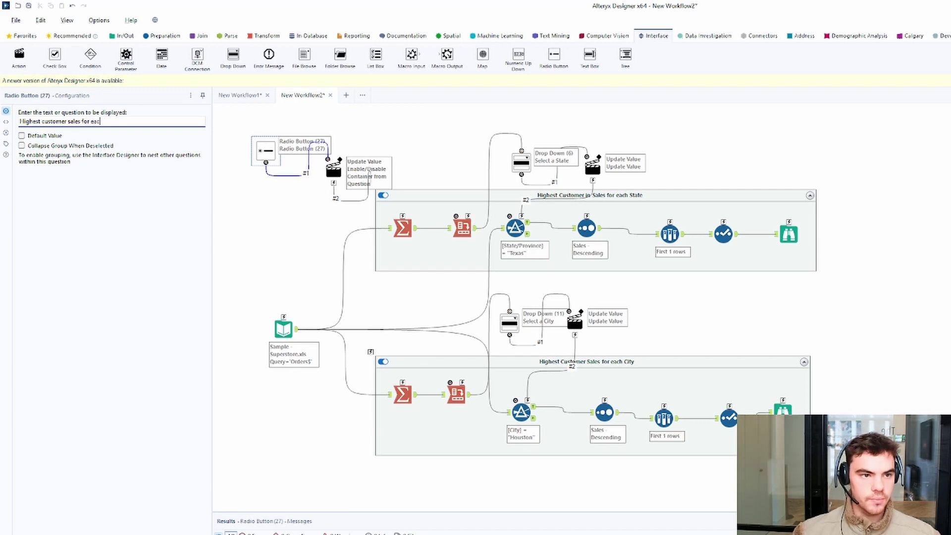
text(ty)
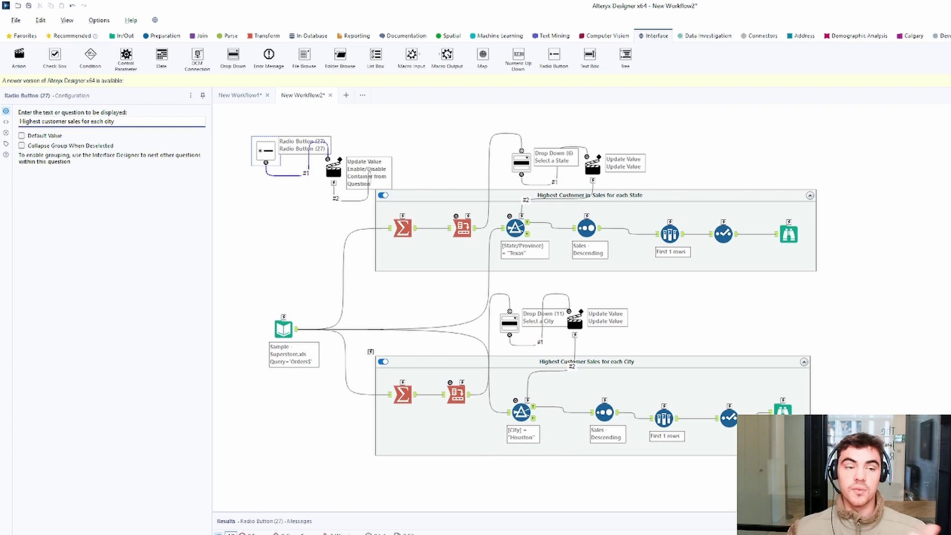
click(669, 367)
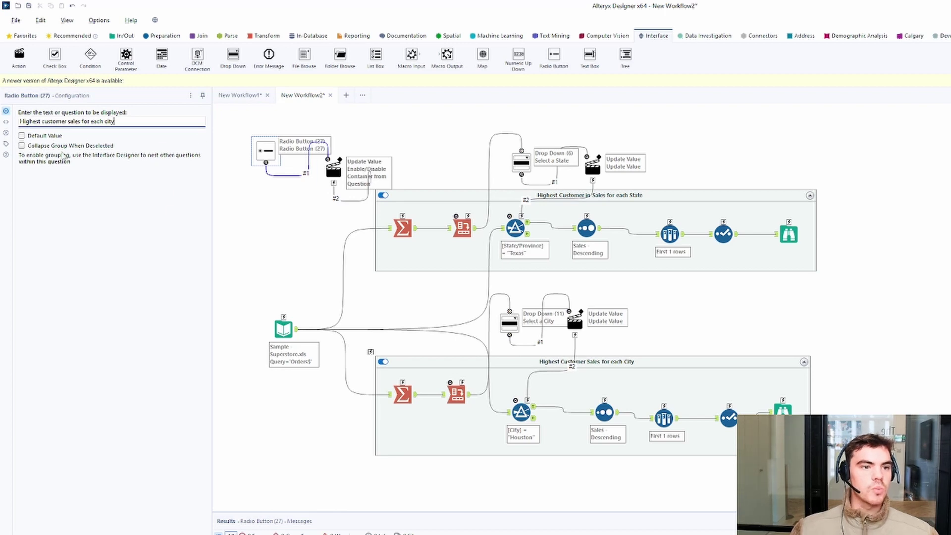
click(22, 146)
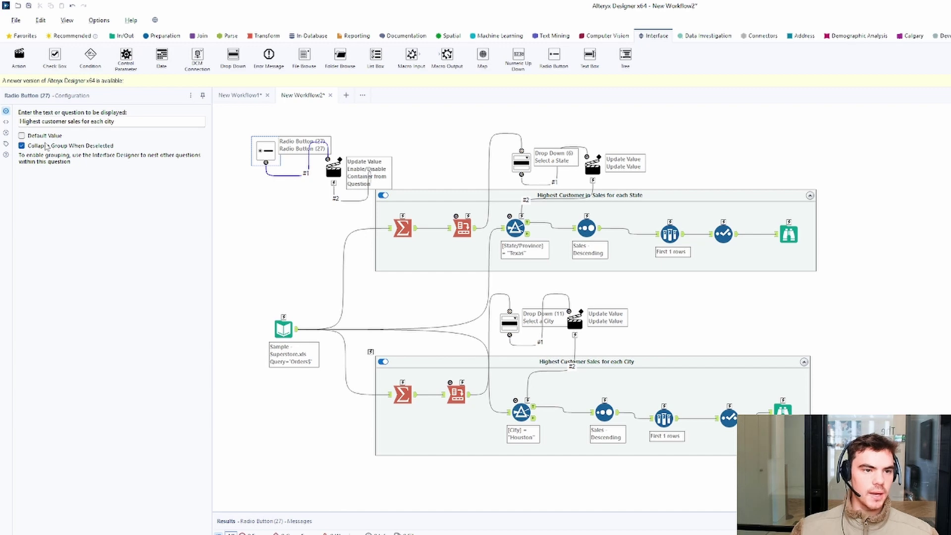
Add a second Radio Button below the data input and connect it to the "Highest Customer Sales for each City" container.
scroll(317, 193, down, 2)
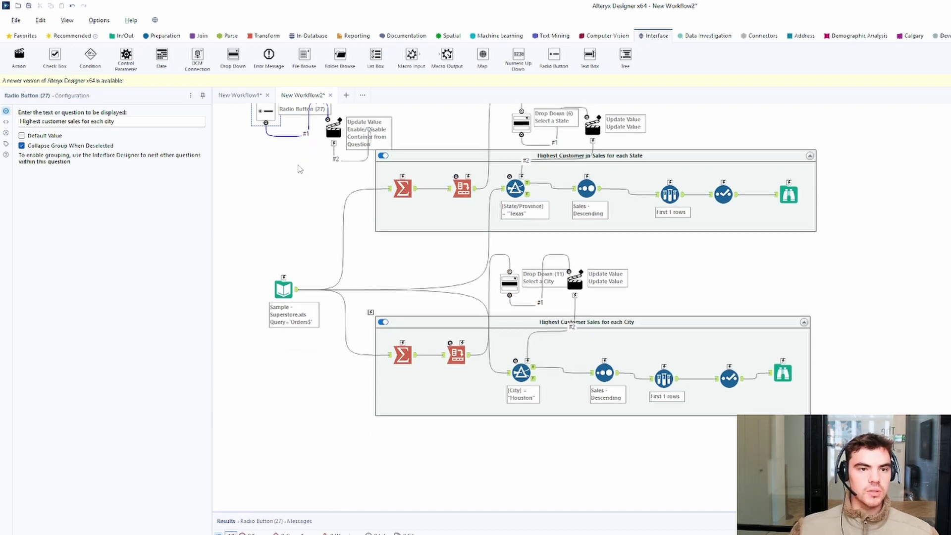
scroll(312, 176, up, 2)
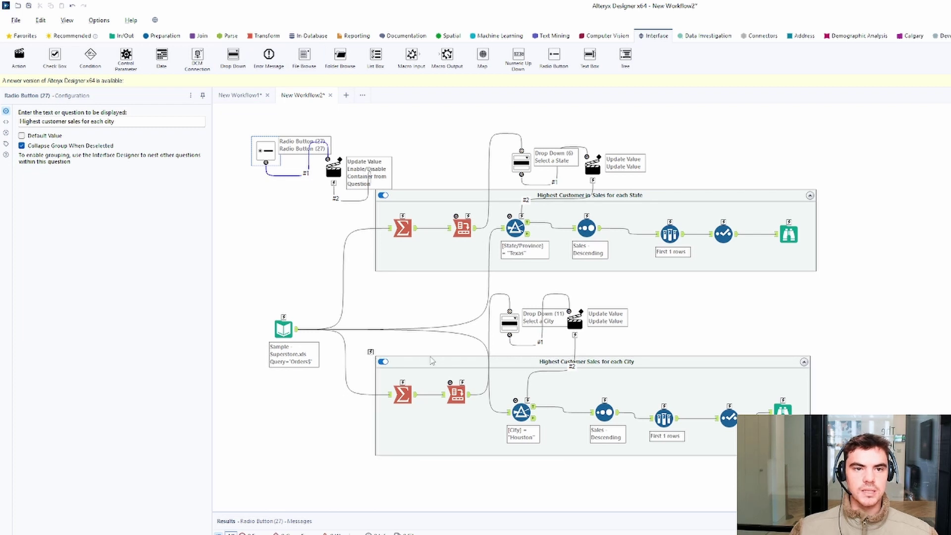
drag(551, 80, 324, 487)
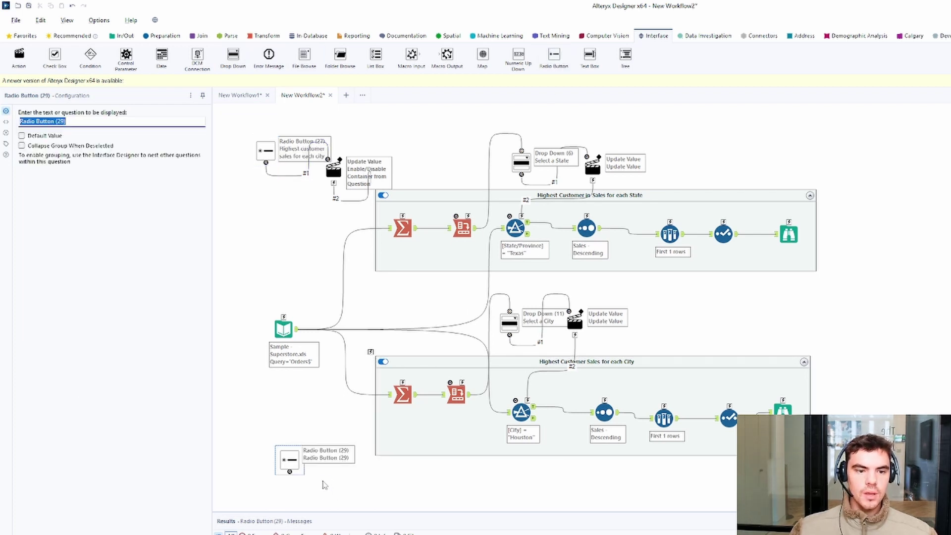
drag(370, 351, 273, 459)
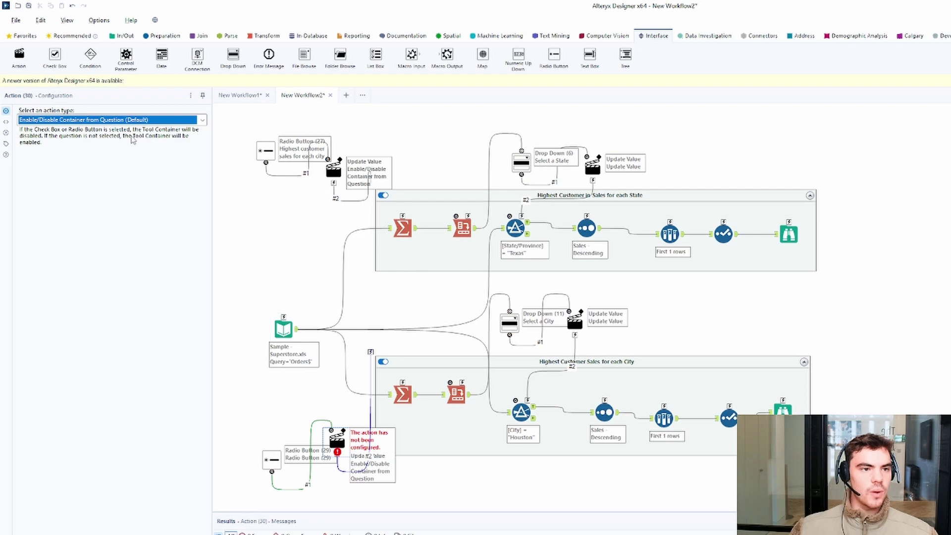
Set the second radio button's displayed text to "Highest Customers in Slaes each state".
click(270, 459)
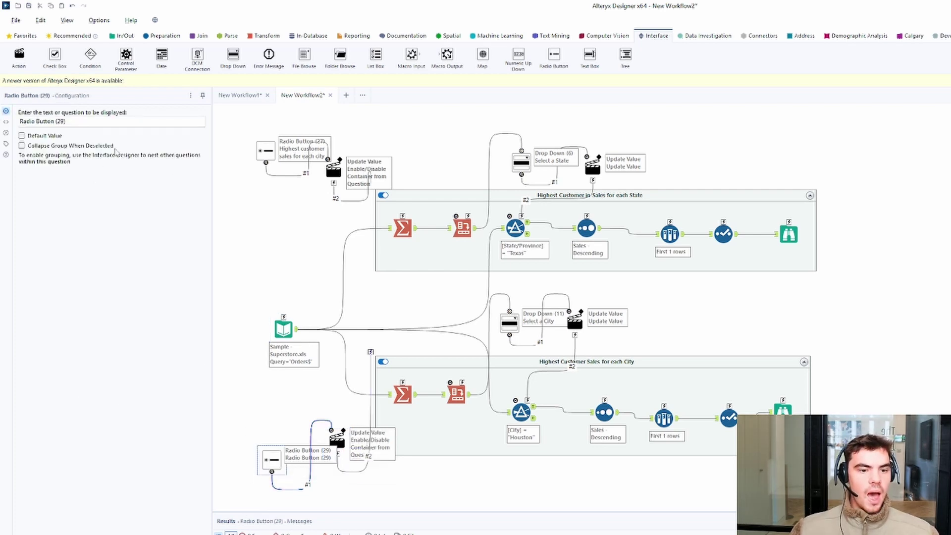
click(83, 121)
key(ctrl+a)
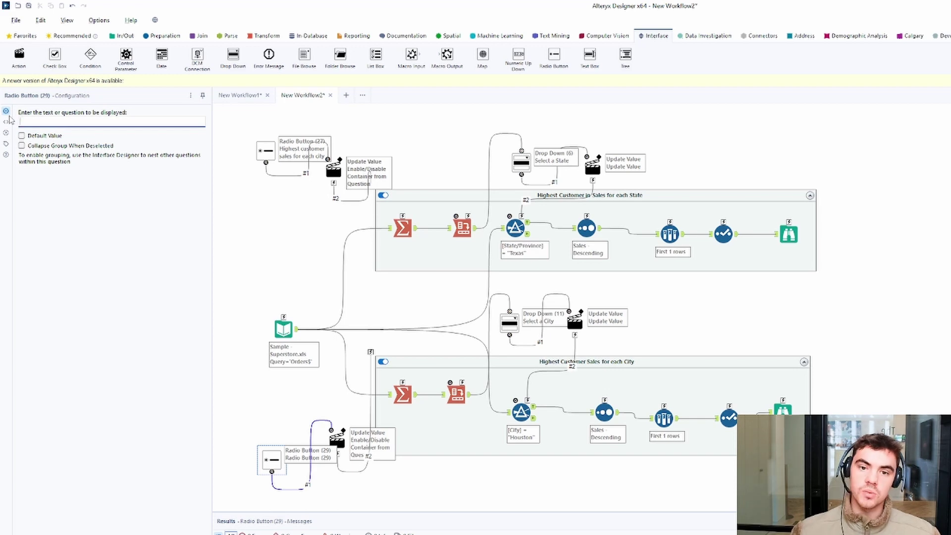
text(Highest)
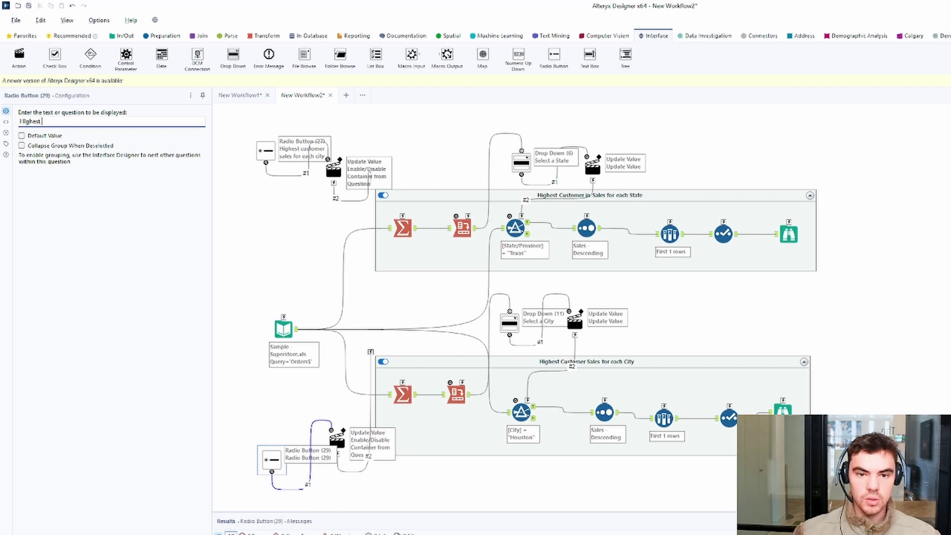
text( Customer)
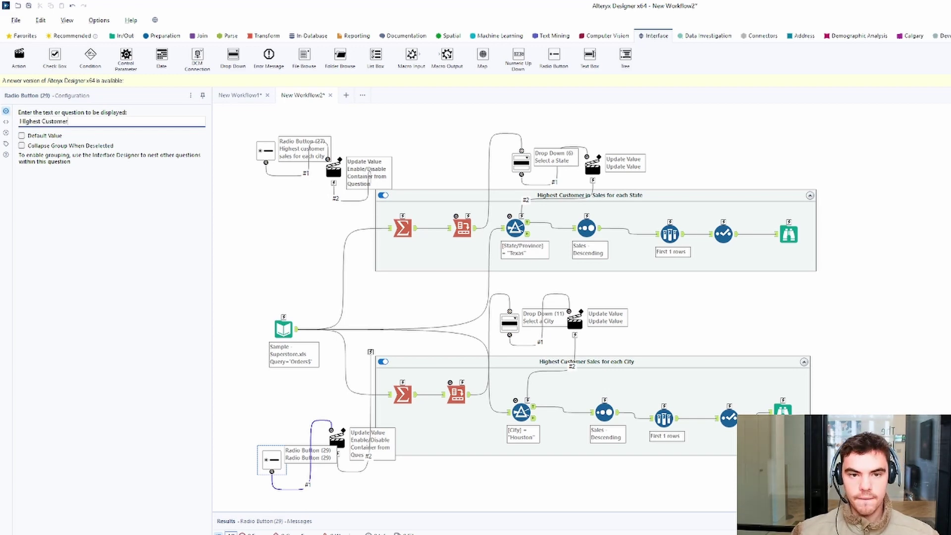
text(s )
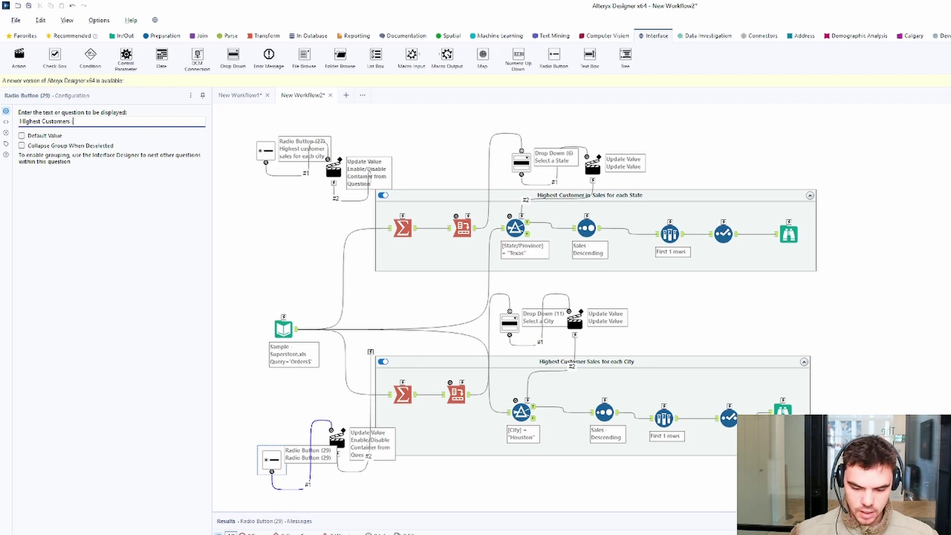
text(in Slaes)
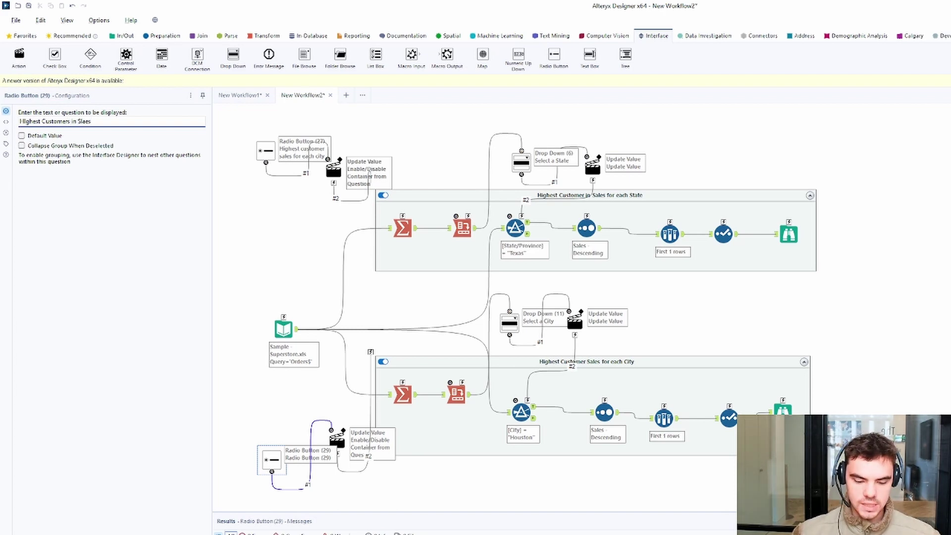
text( each sale)
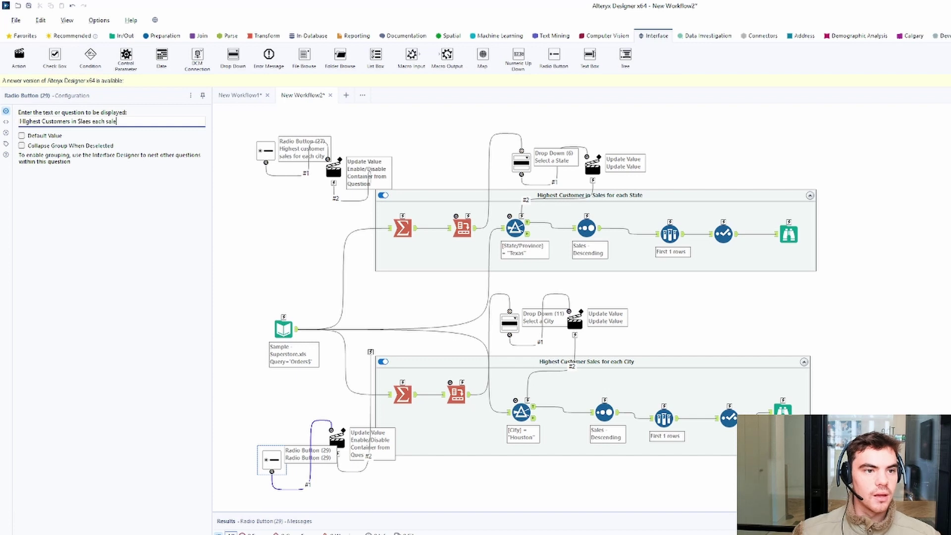
key(BackSpace)
key(BackSpace)
key(BackSpace)
text(tate)
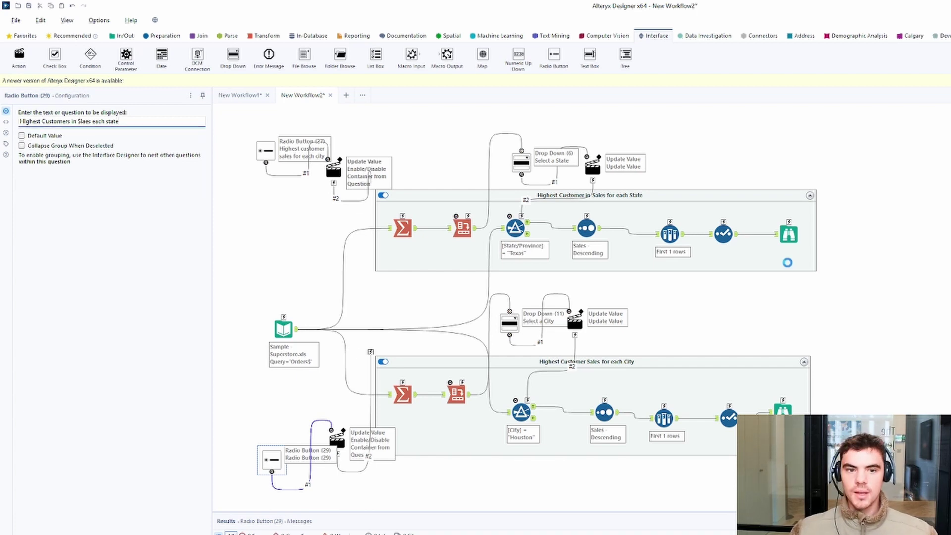
Run the workflow as an analytic app and switch between the two radio options, ending on "Highest Customers in Slaes each state".
click(676, 286)
key(ctrl+r)
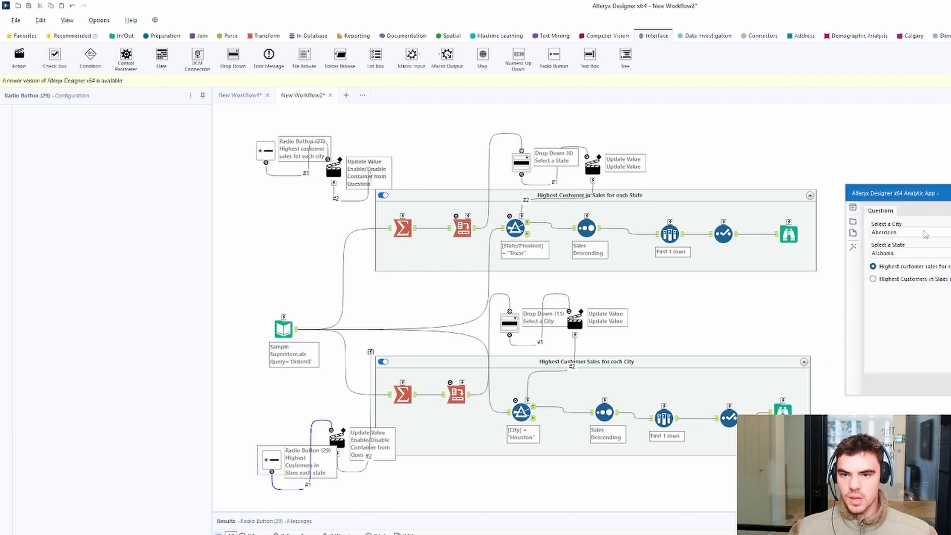
click(901, 281)
click(899, 268)
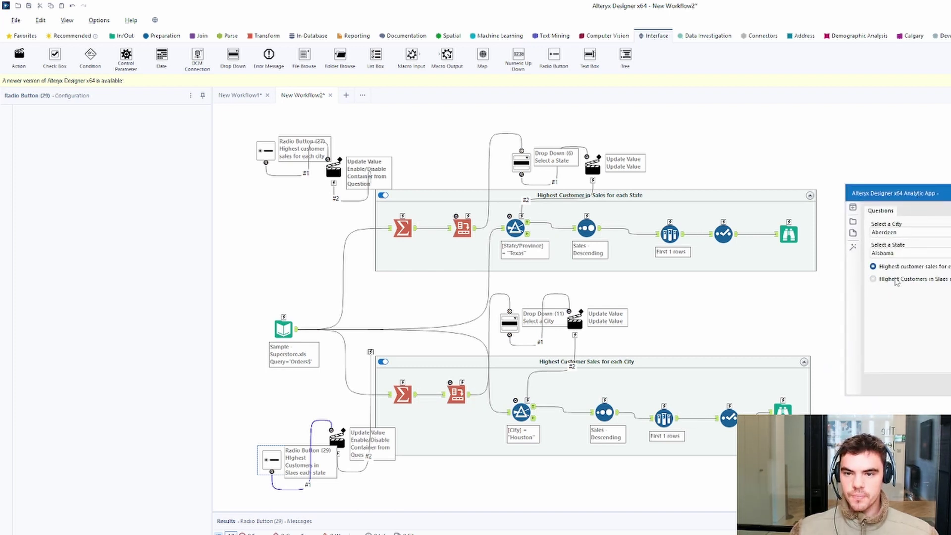
click(897, 280)
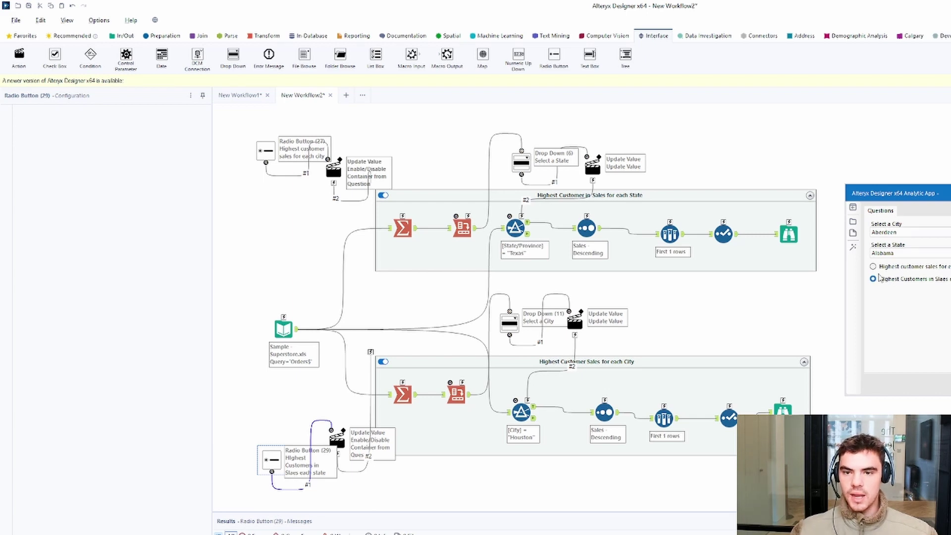
Switch between the two radio options in the running app, ending on "Highest customer sales for each city".
click(878, 267)
click(895, 282)
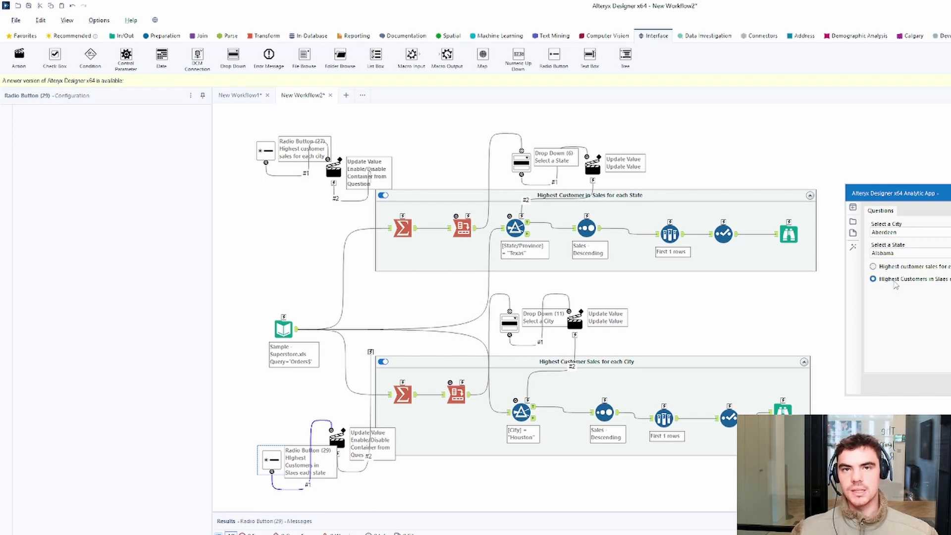
click(895, 267)
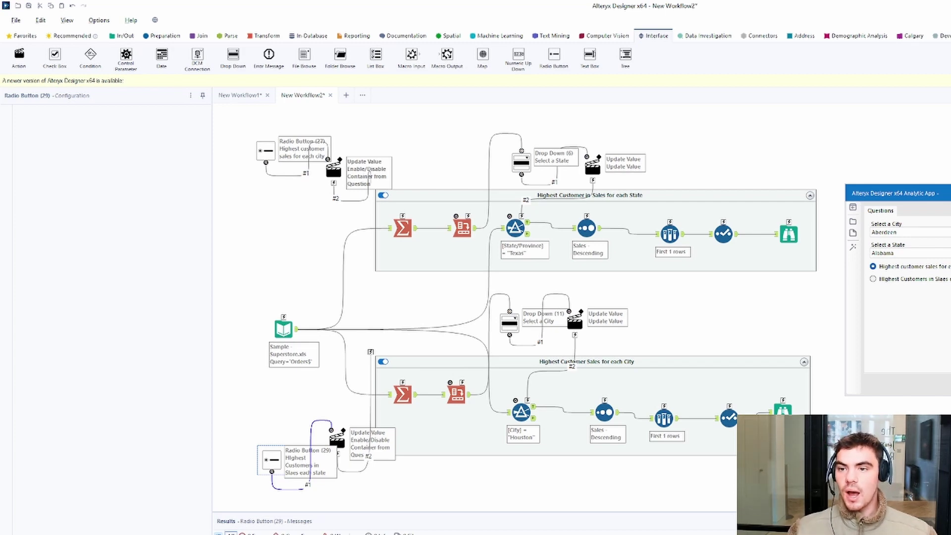
Open the Interface Designer and nest the "Select a City" drop-down under the "Highest customer sales for each city" radio button.
click(67, 20)
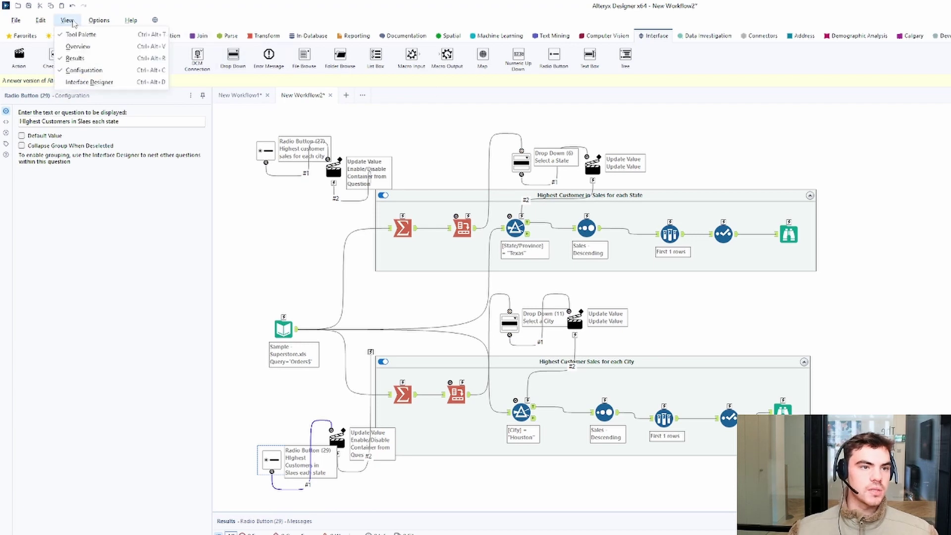
click(92, 81)
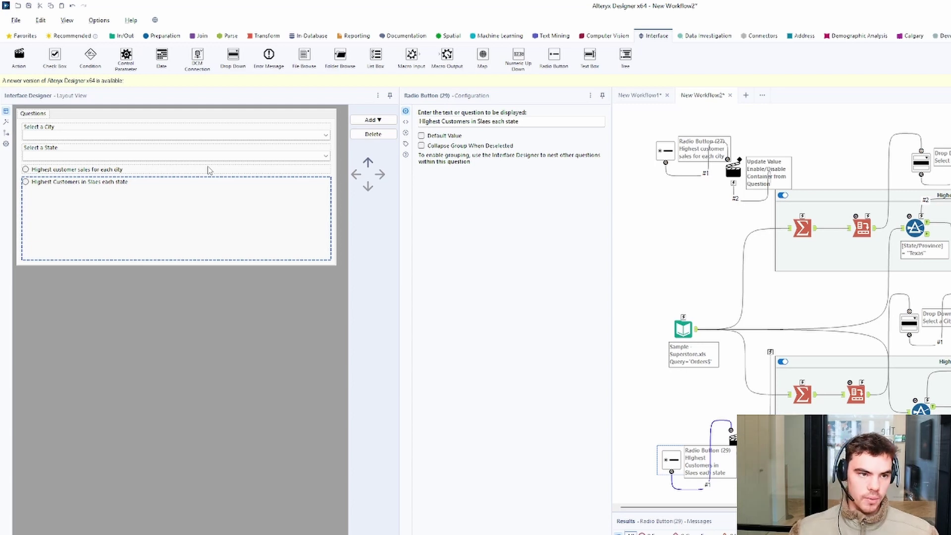
click(87, 130)
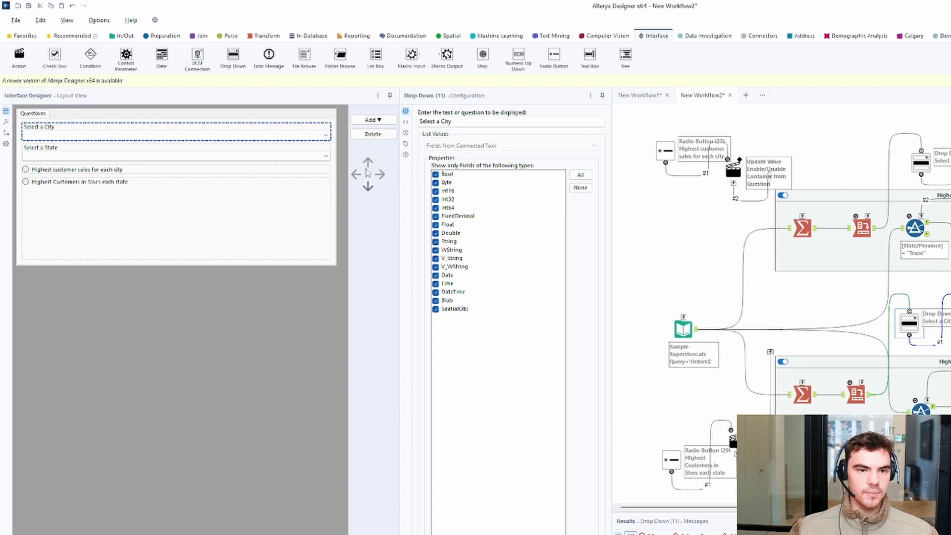
click(368, 186)
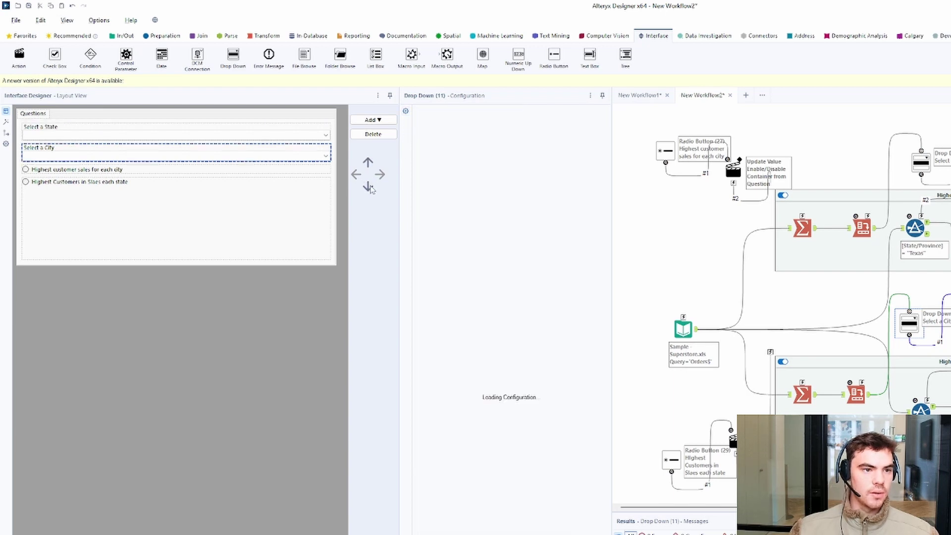
click(368, 188)
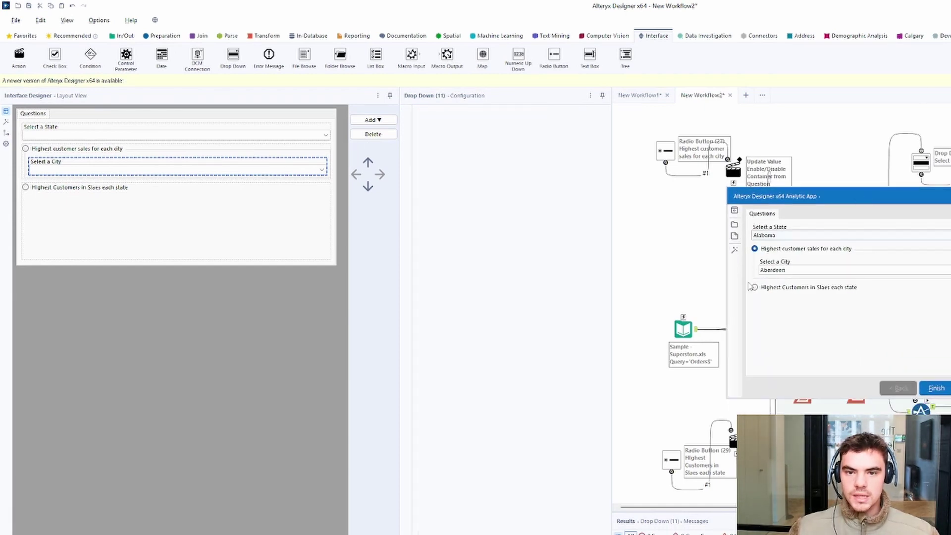
Test the nested city question in the running app by alternating between both radio options, and close the app.
click(753, 288)
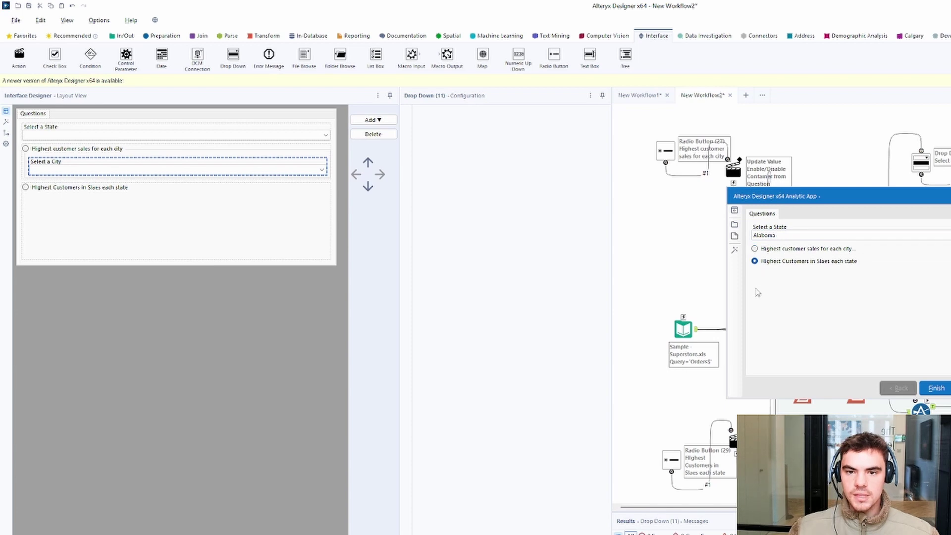
click(755, 249)
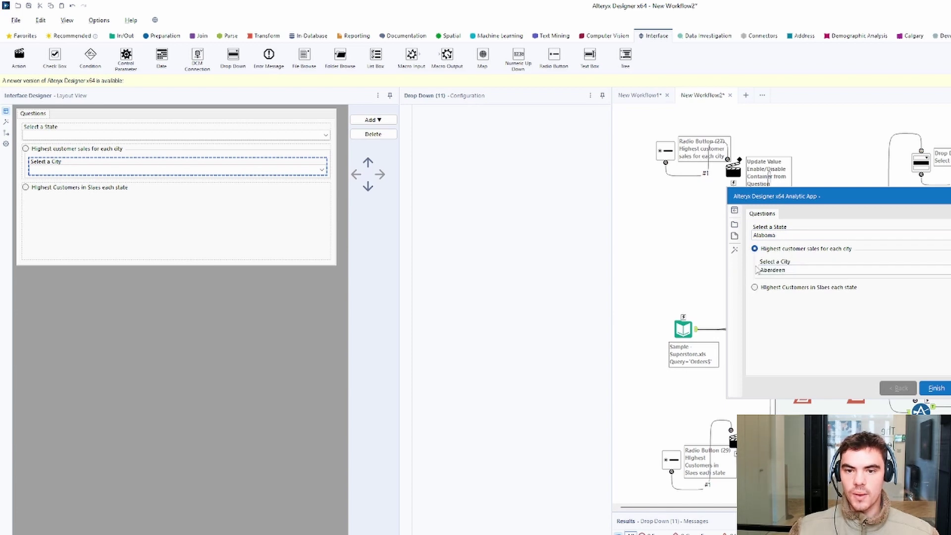
click(756, 288)
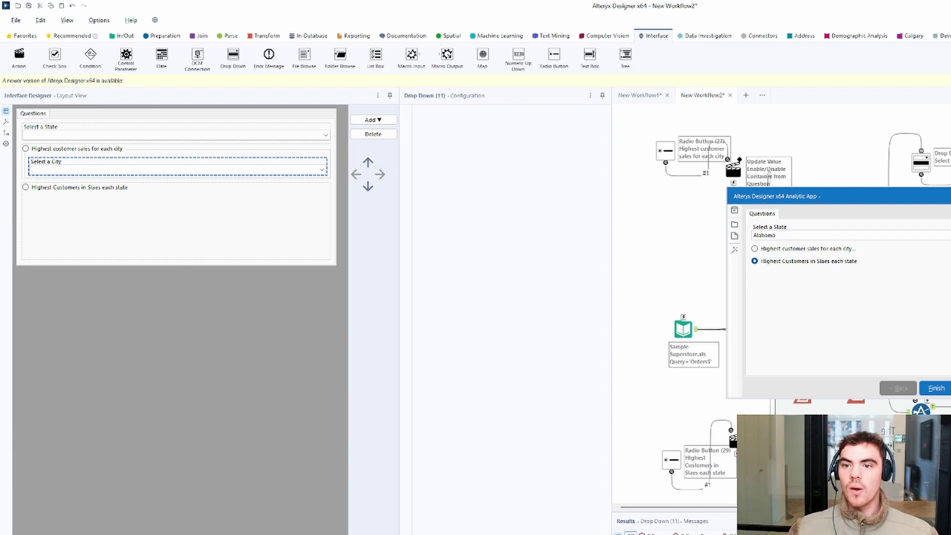
key(alt+F4)
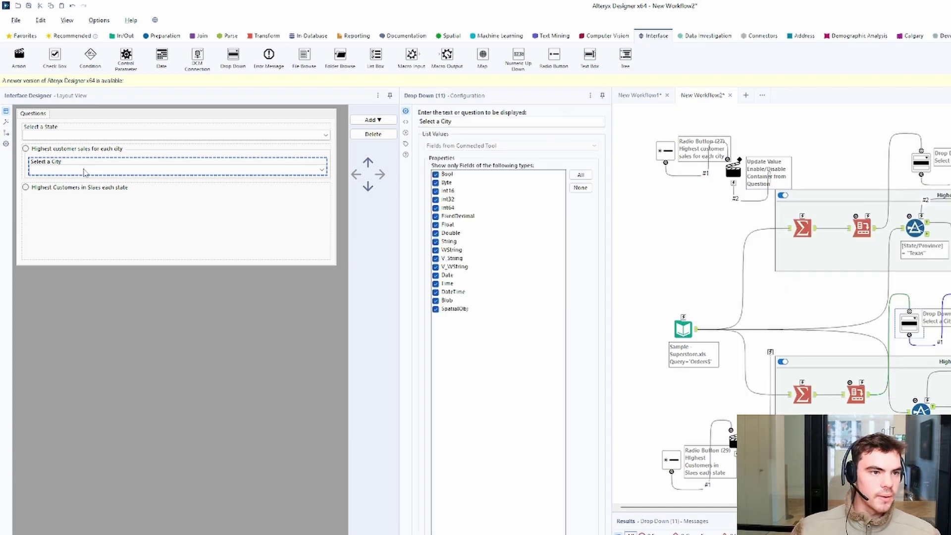
Nest the "Select a State" drop-down under the "Highest Customers in Slaes each state" radio button in the interface layout.
click(123, 133)
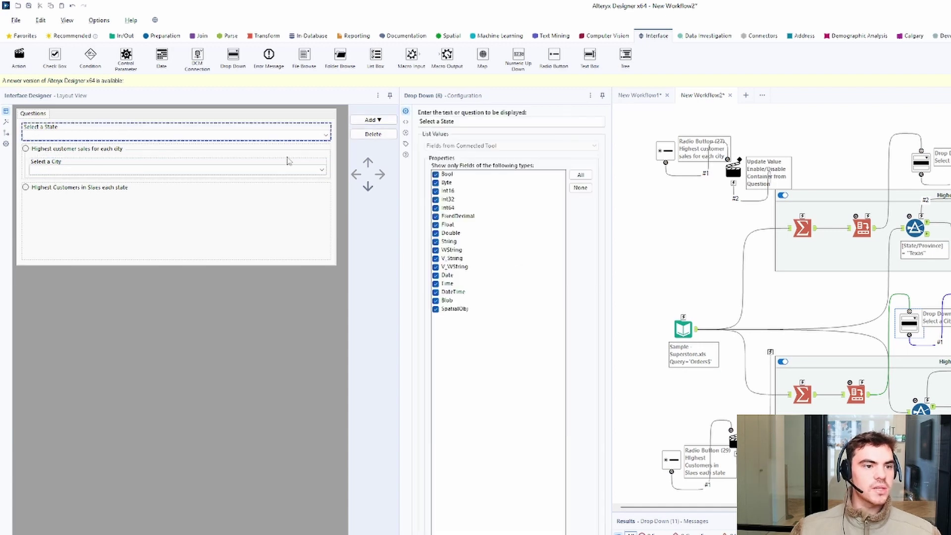
click(368, 188)
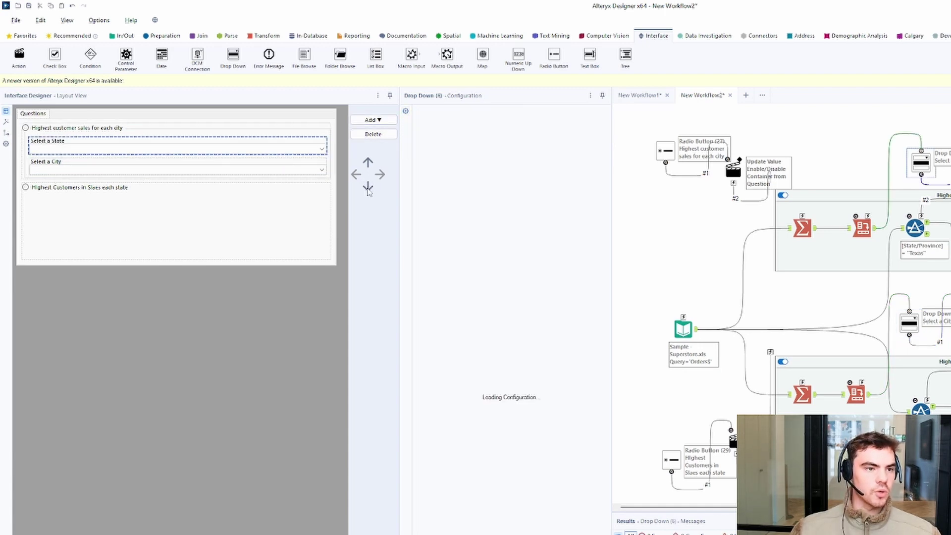
click(367, 188)
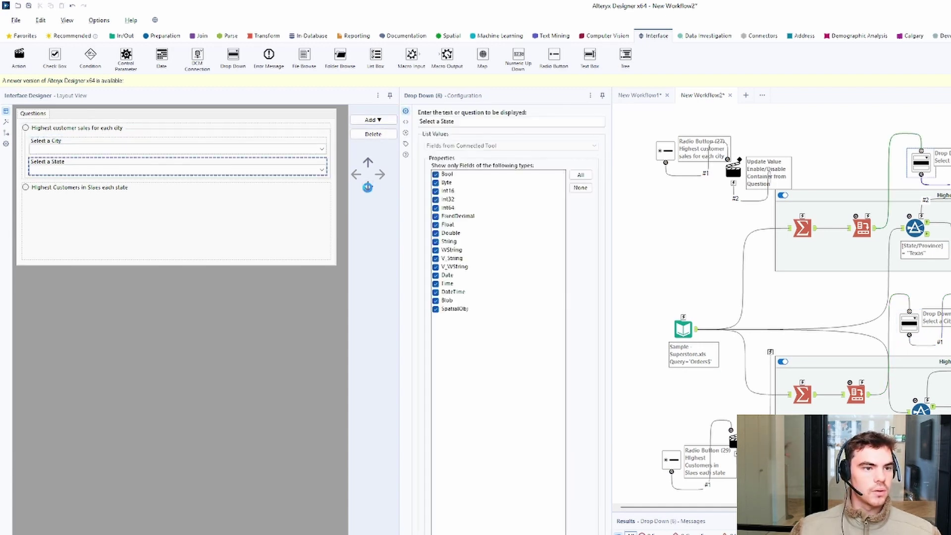
click(368, 187)
click(368, 191)
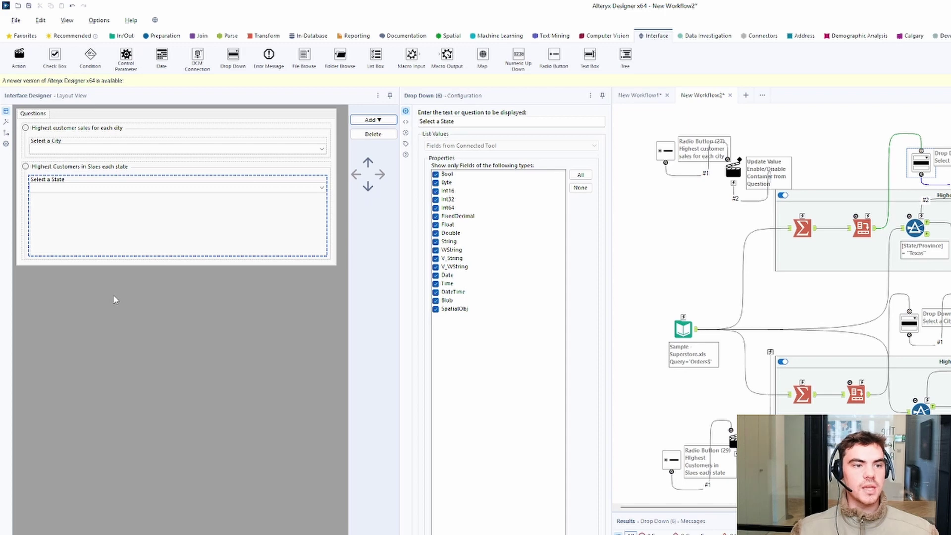
Run the app and alternate between the city and state radio options to check both nested drop-downs.
key(ctrl+r)
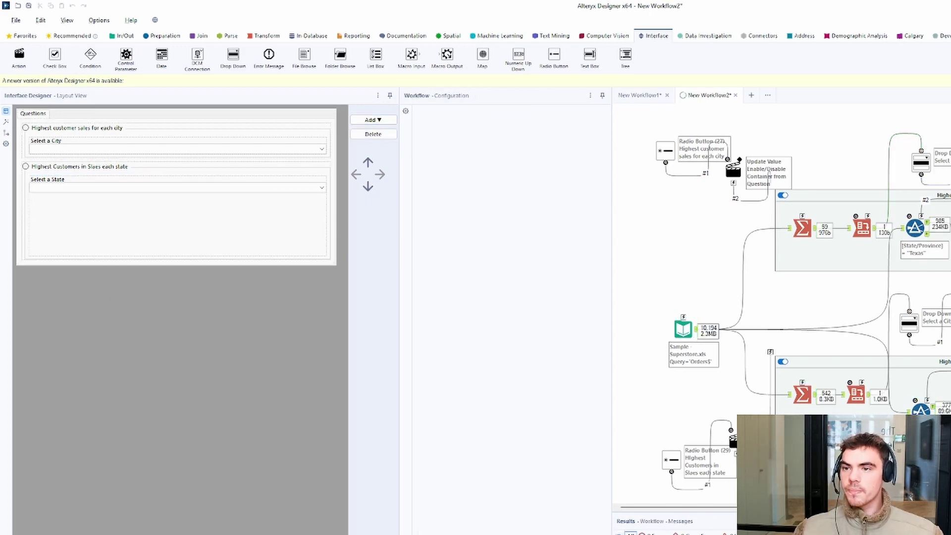
click(177, 218)
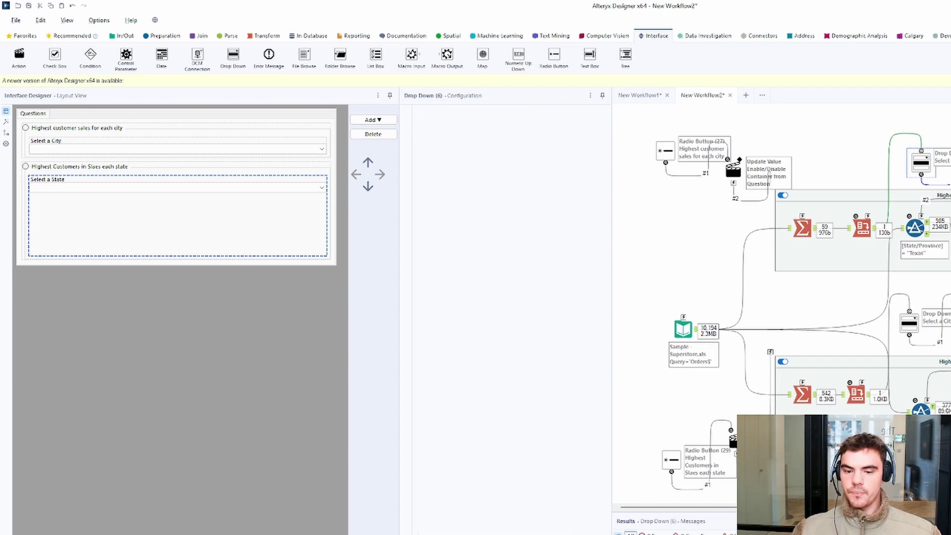
drag(741, 242, 741, 168)
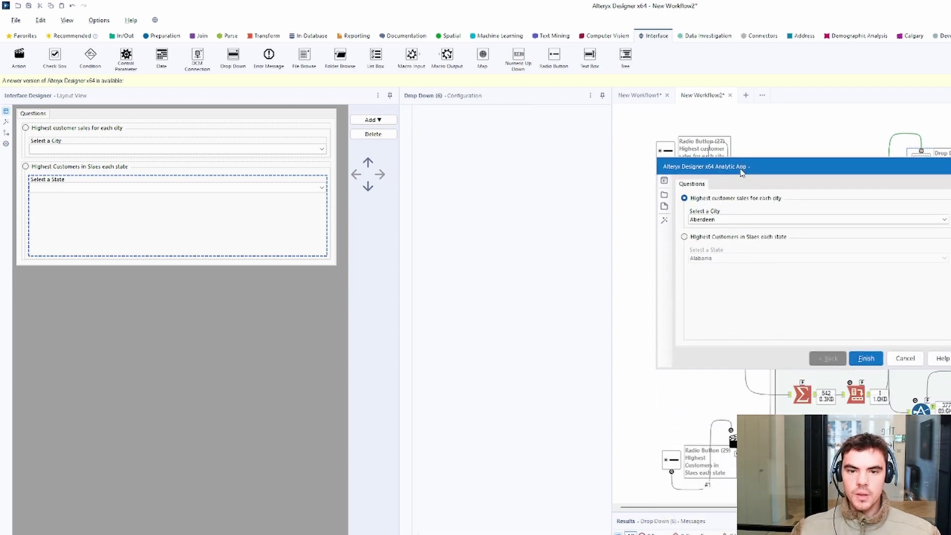
click(686, 237)
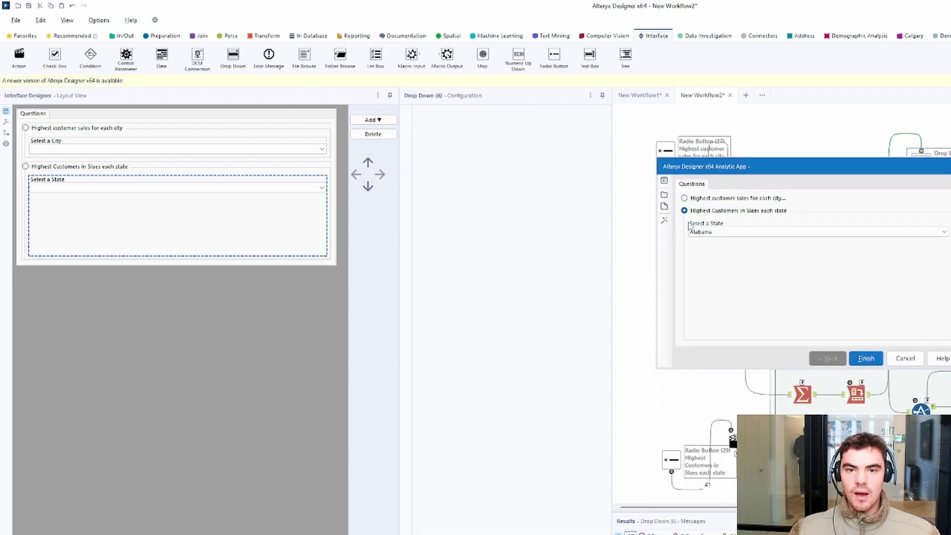
click(685, 199)
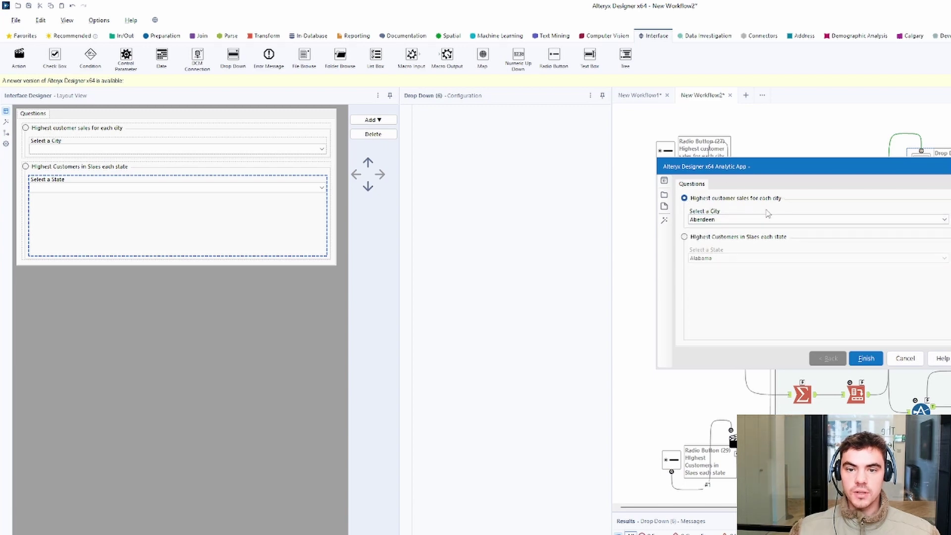
click(684, 237)
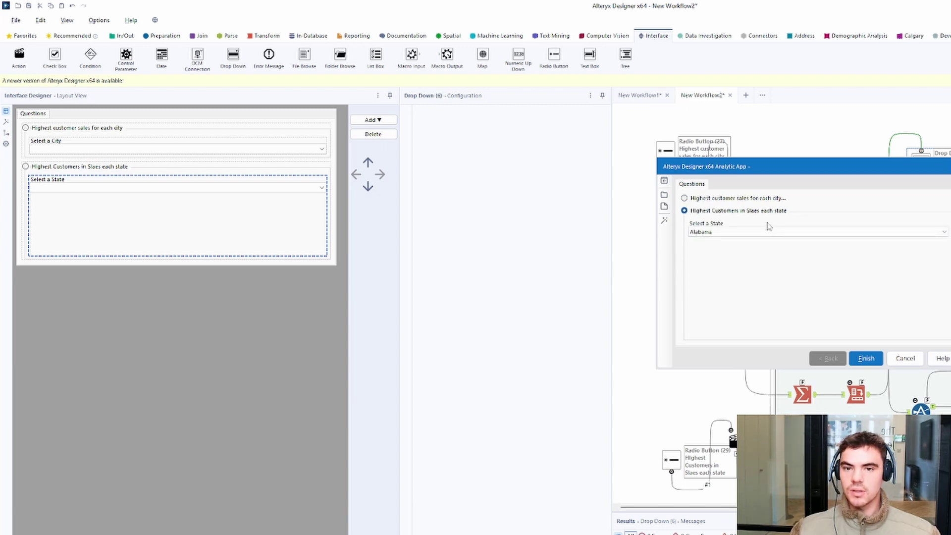
click(699, 201)
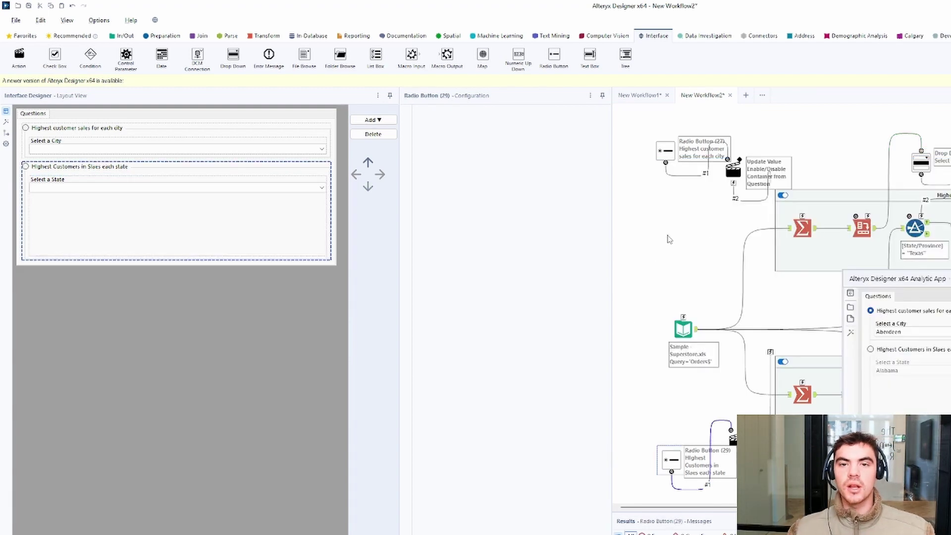
click(873, 354)
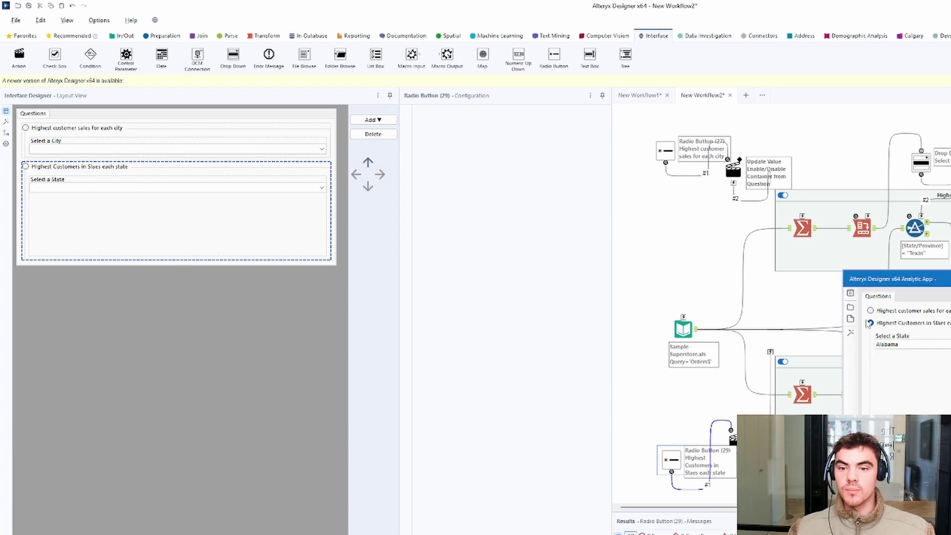
click(870, 312)
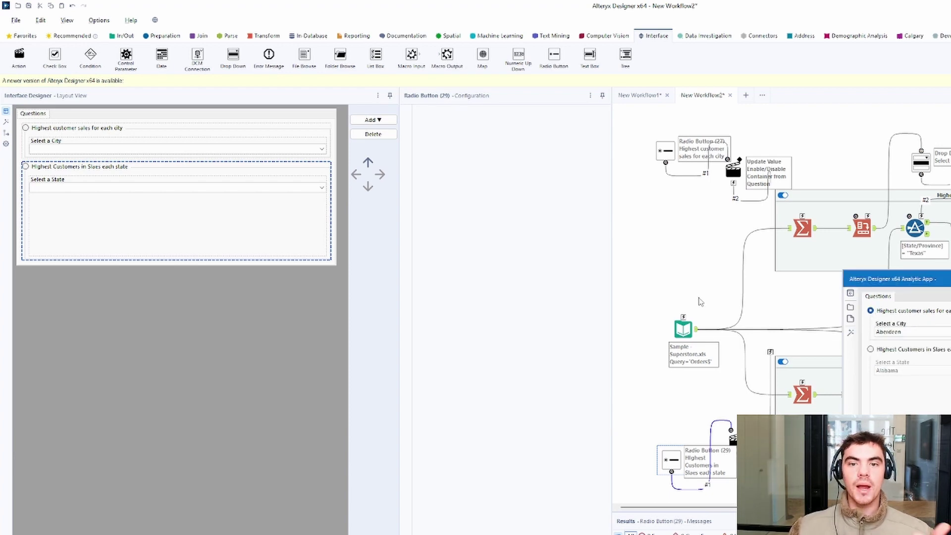
Compare the two radio buttons' settings and enable Collapse Group When Deselected for "Highest Customers in Slaes each state".
click(666, 150)
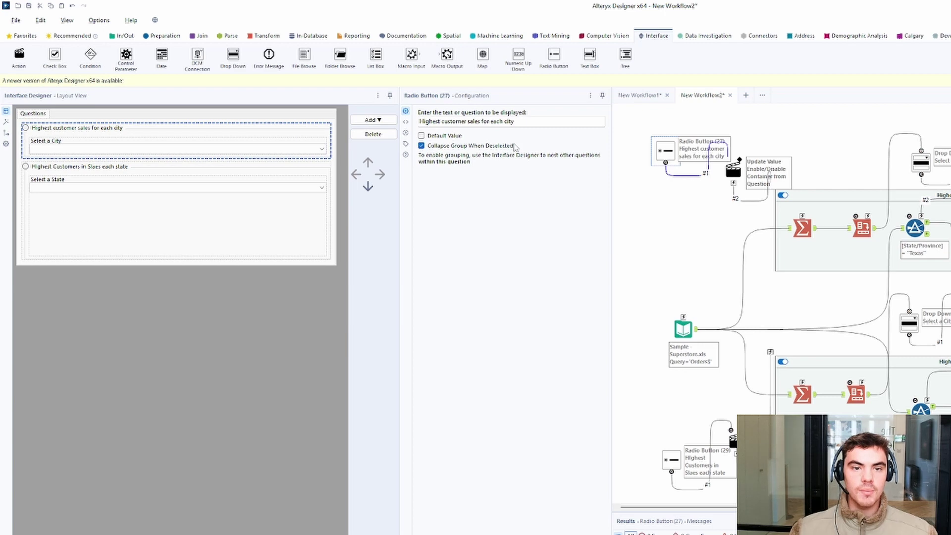
click(671, 459)
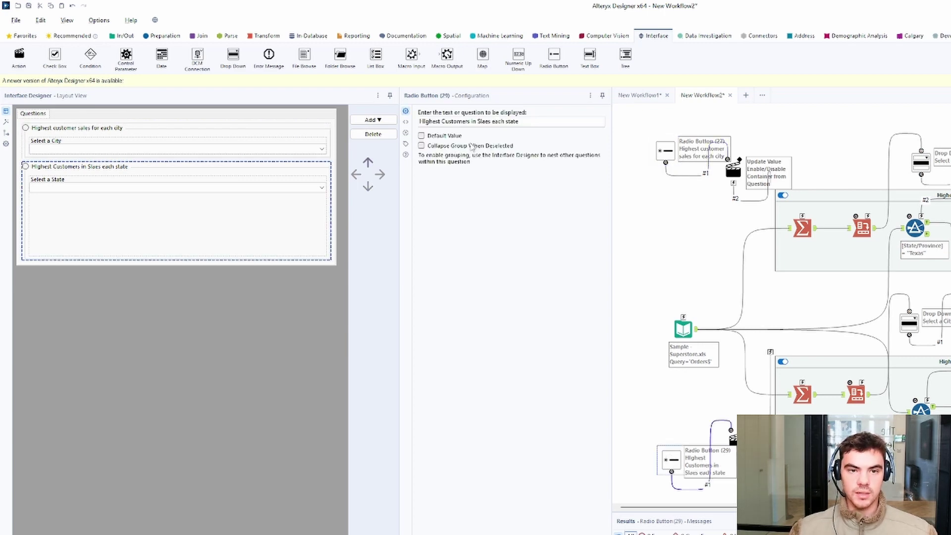
click(422, 146)
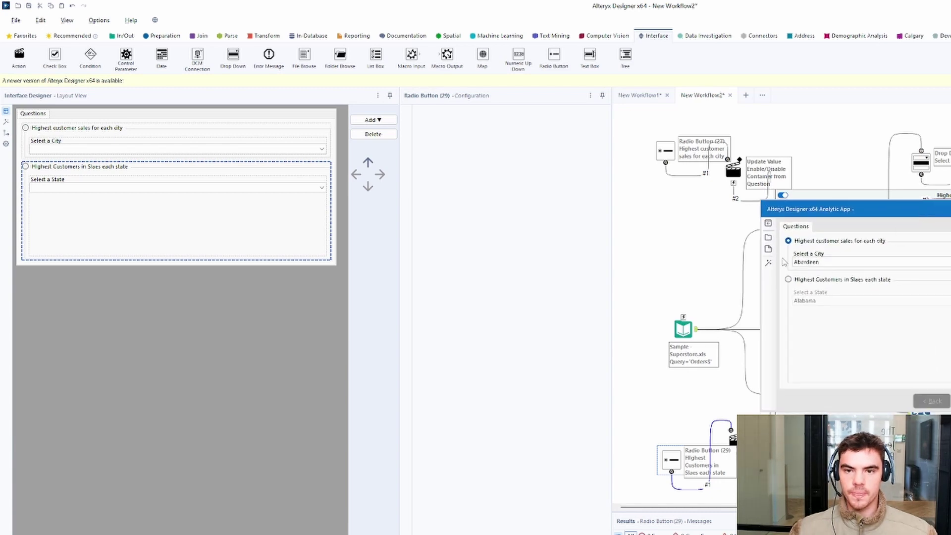
Test group collapsing in the running app by switching between the state and city options, ending on the city option.
click(788, 279)
click(789, 240)
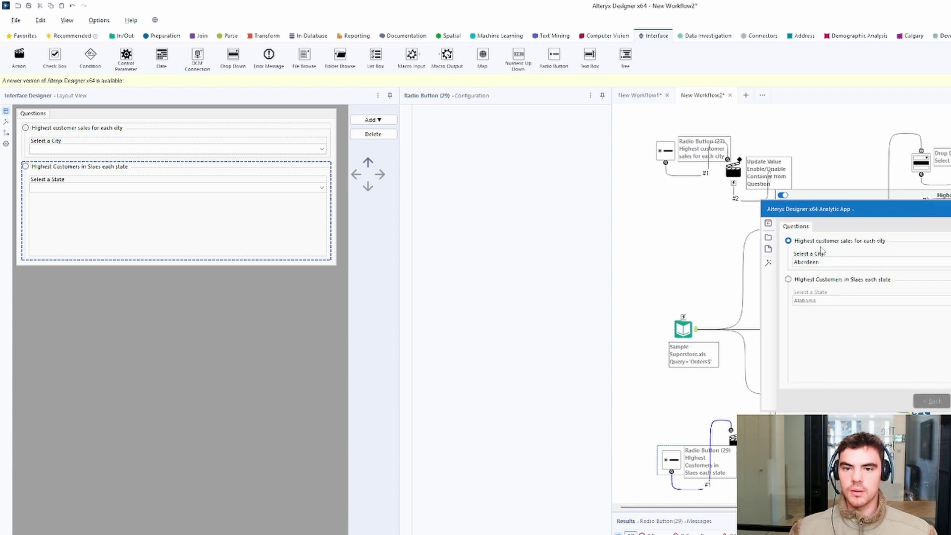
key(Return)
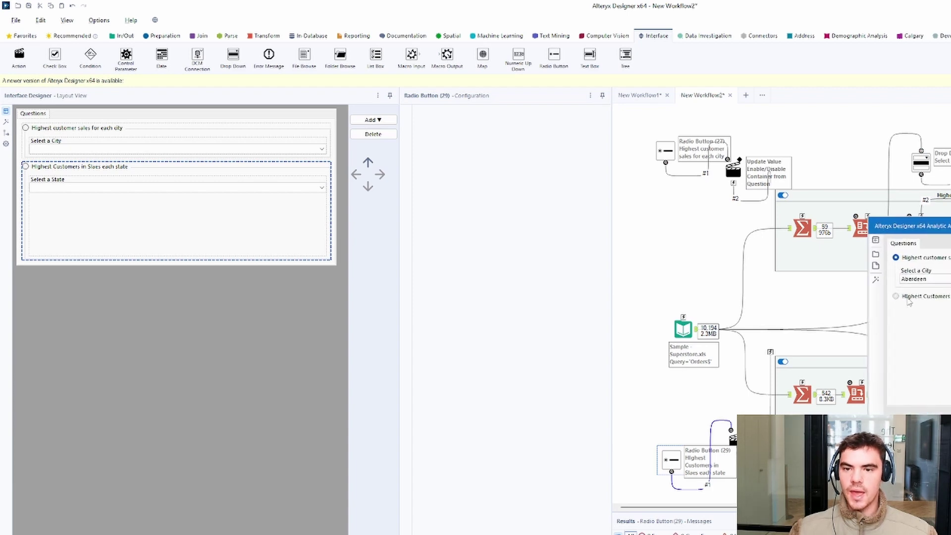
click(907, 299)
click(898, 258)
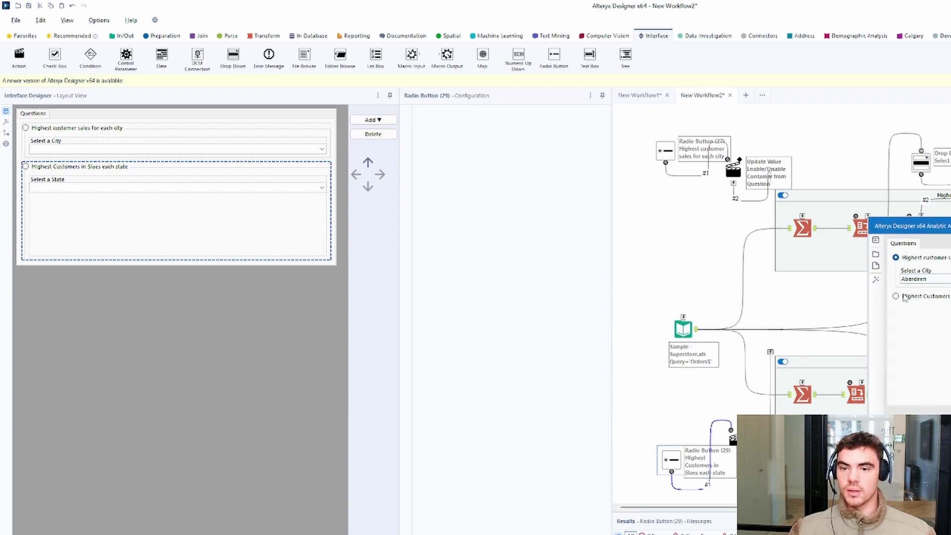